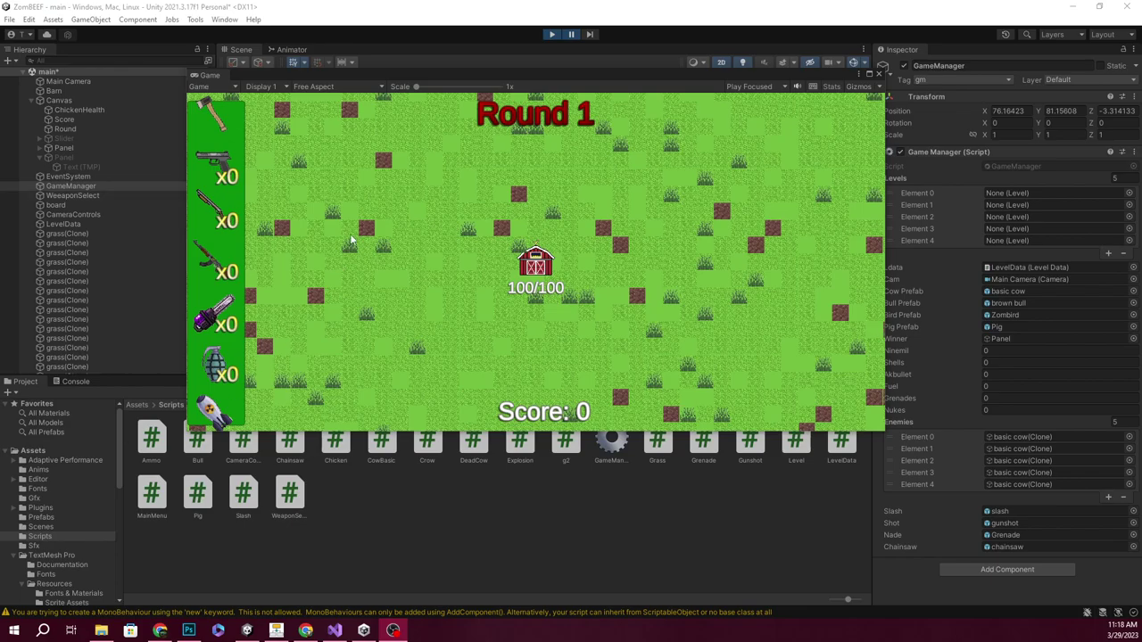
{"action": "scroll", "coordinate": [534, 259], "scroll_direction": "up", "scroll_amount": 2}
{"action": "scroll", "coordinate": [533, 259], "scroll_direction": "up", "scroll_amount": 2}
{"action": "scroll", "coordinate": [534, 259], "scroll_direction": "up", "scroll_amount": 1}
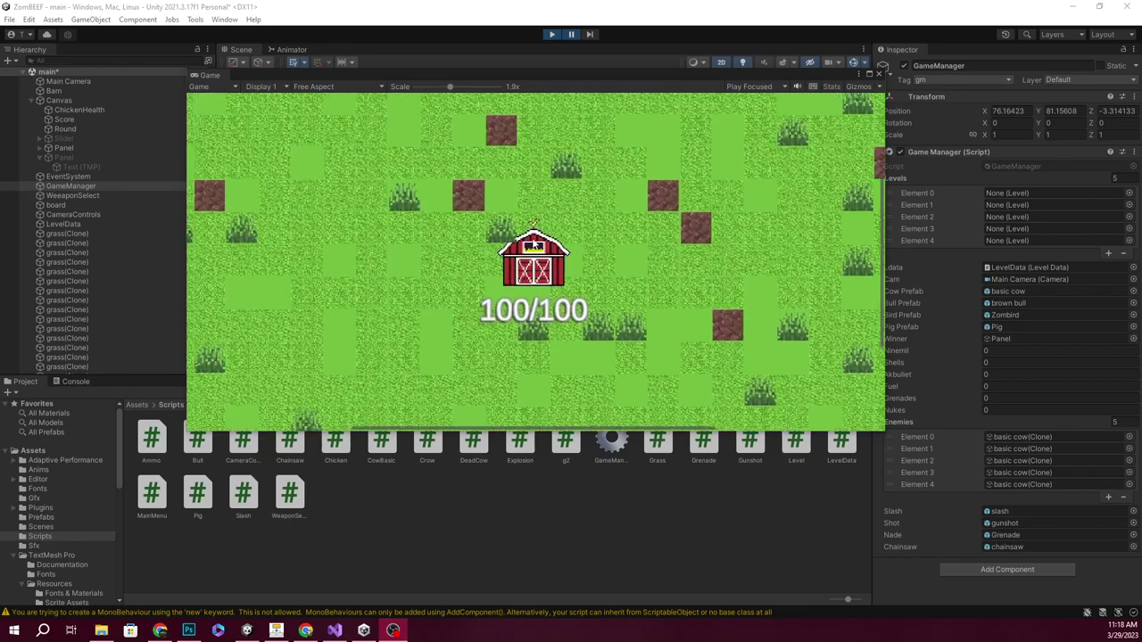
{"action": "scroll", "coordinate": [526, 250], "scroll_direction": "up", "scroll_amount": 2}
{"action": "scroll", "coordinate": [517, 236], "scroll_direction": "up", "scroll_amount": 2}
{"action": "scroll", "coordinate": [504, 217], "scroll_direction": "up", "scroll_amount": 2}
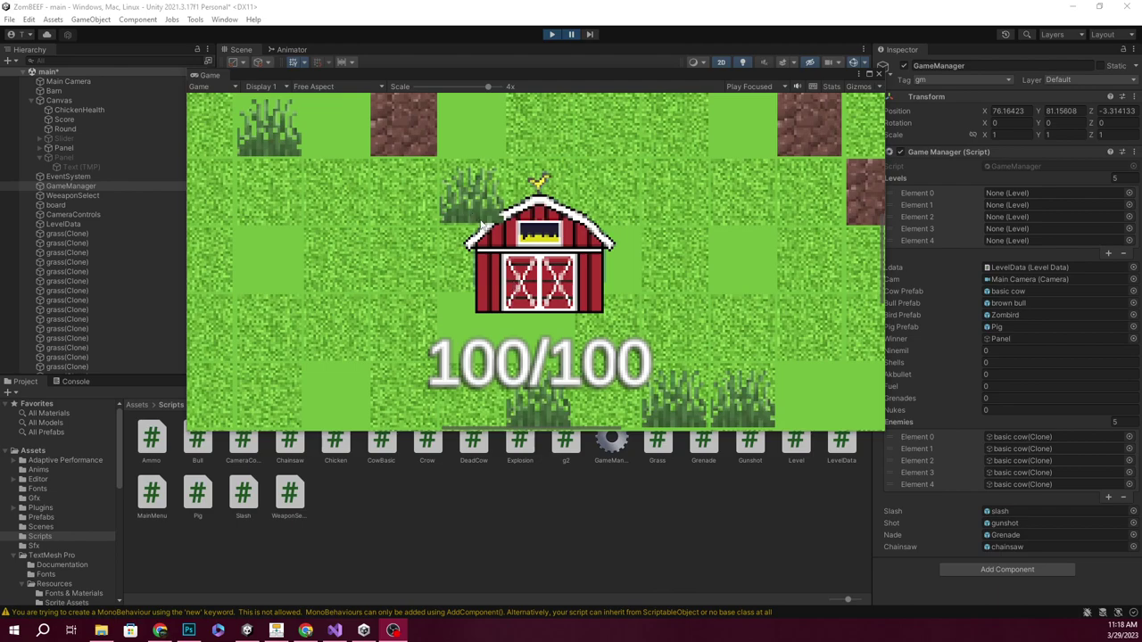
{"action": "scroll", "coordinate": [482, 223], "scroll_direction": "down", "scroll_amount": 2}
{"action": "scroll", "coordinate": [480, 234], "scroll_direction": "down", "scroll_amount": 2}
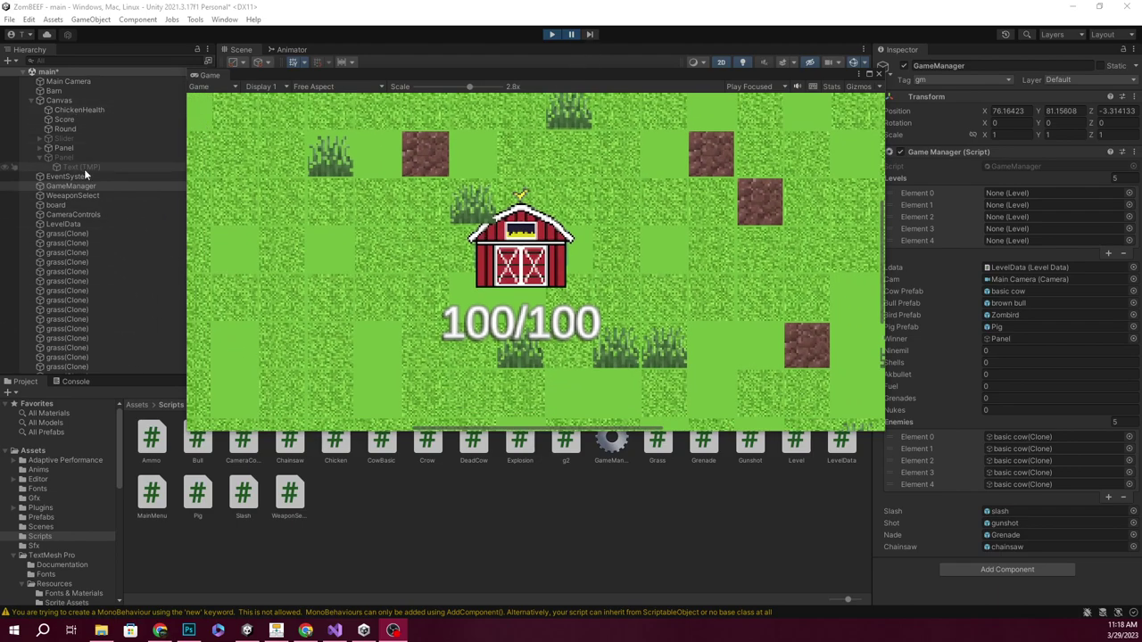
- Select Barn and change its Sprite Renderer Order in Layer from -5 to 5
{"action": "left_click", "coordinate": [77, 90]}
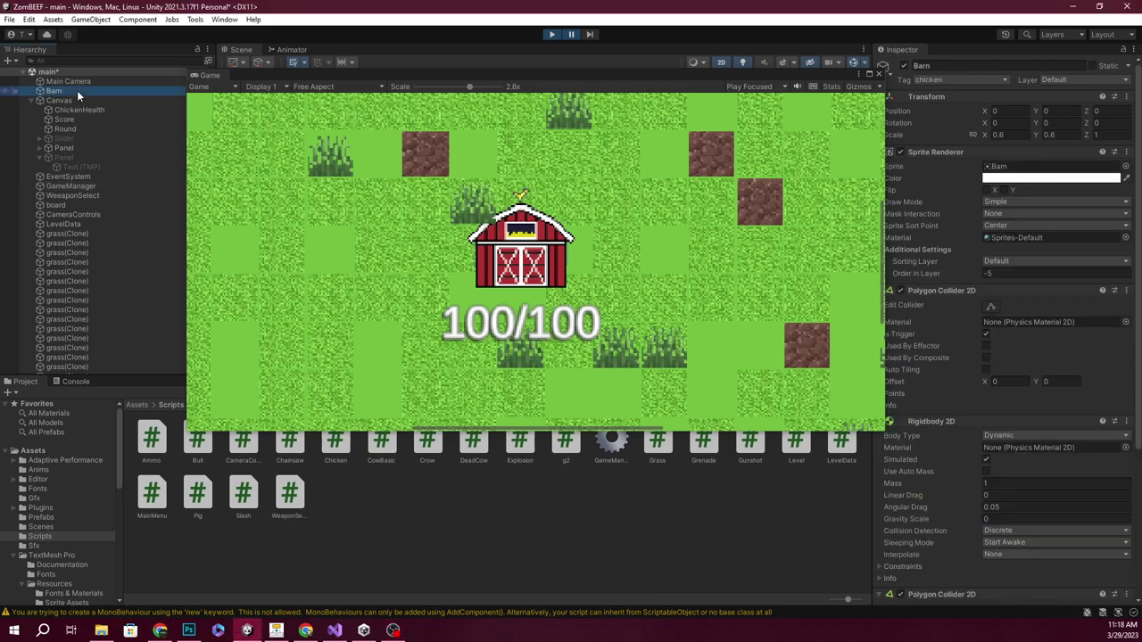
{"action": "left_click", "coordinate": [985, 273]}
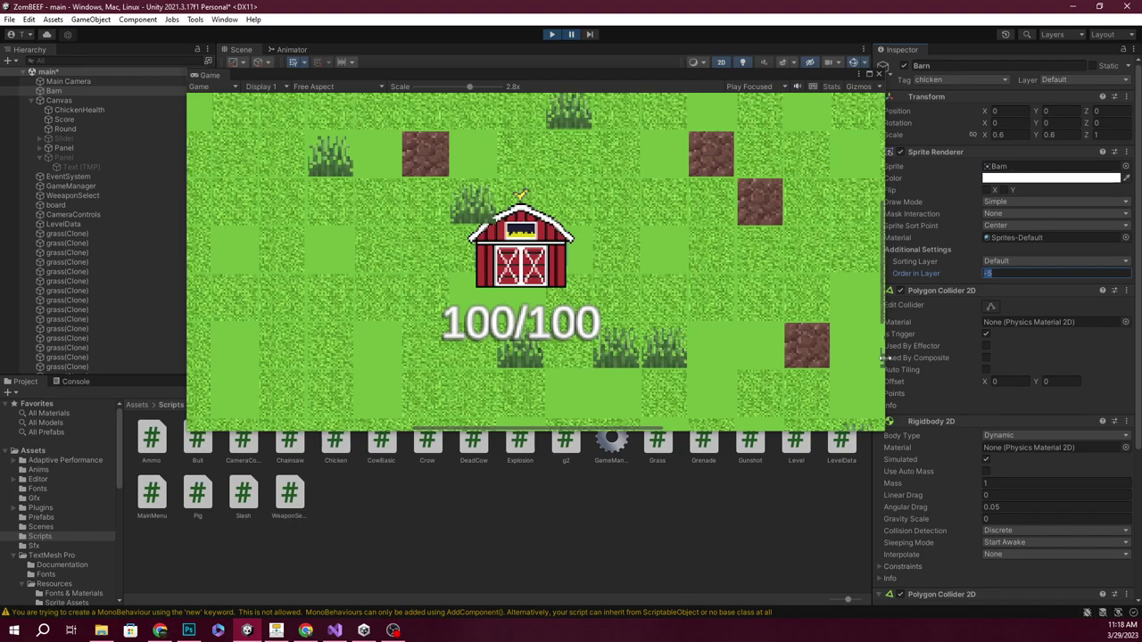
{"action": "type", "text": "5"}
- Exit play mode, set Barn's Order in Layer to 5 again, and replay to test it
{"action": "left_click", "coordinate": [554, 33]}
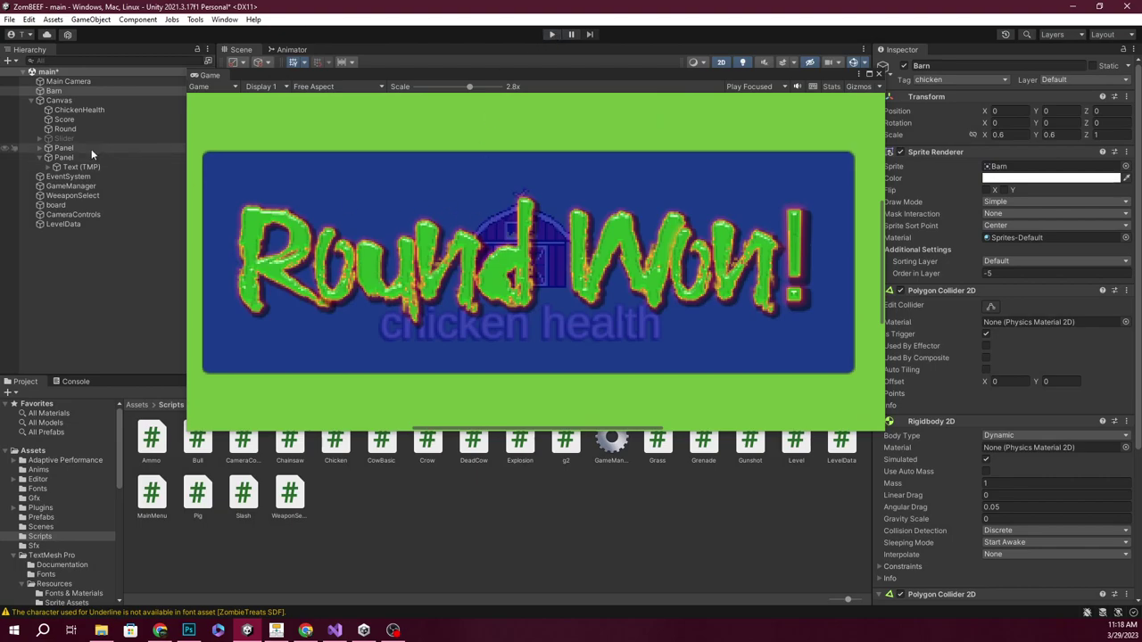
{"action": "left_click", "coordinate": [57, 92]}
{"action": "left_click", "coordinate": [984, 274]}
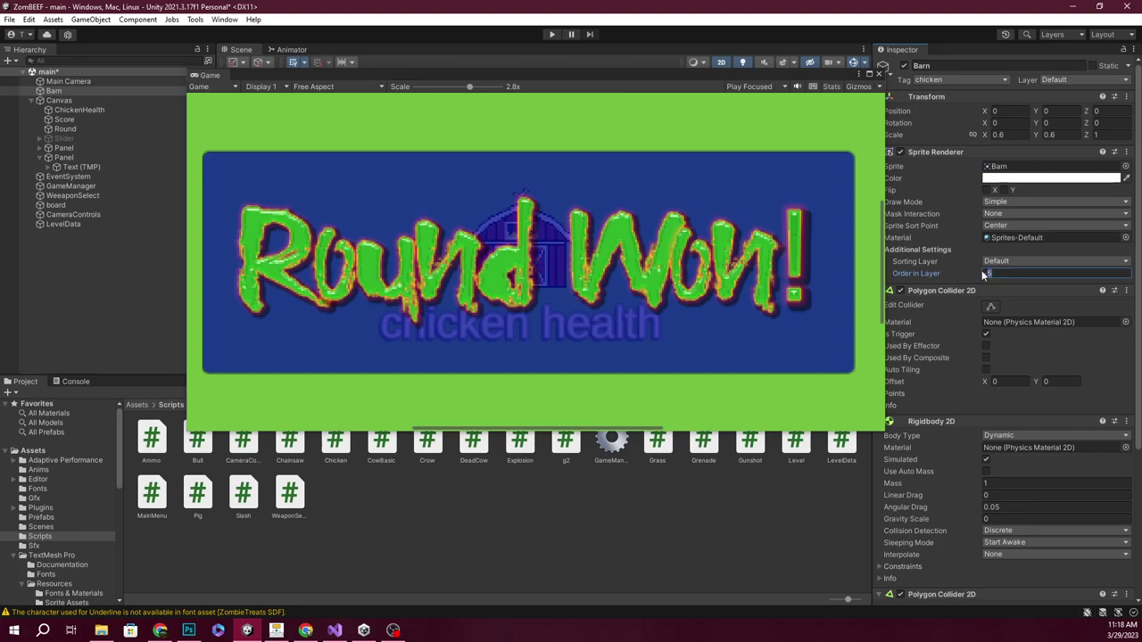
{"action": "type", "text": "5"}
{"action": "left_click", "coordinate": [553, 34]}
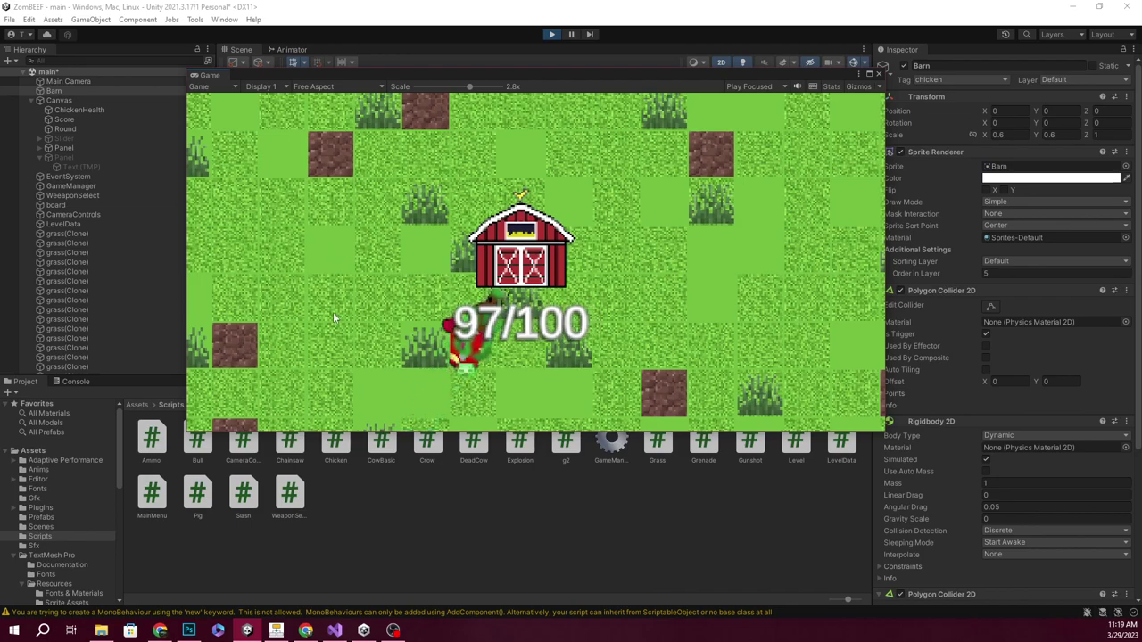
{"action": "scroll", "coordinate": [333, 313], "scroll_direction": "down", "scroll_amount": 2}
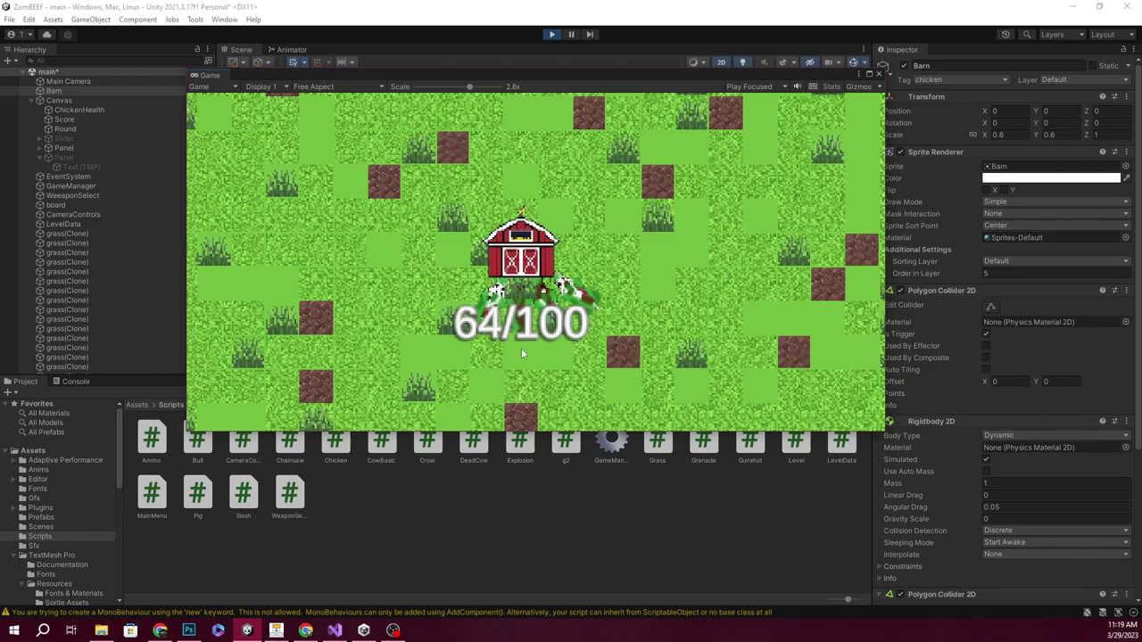
{"action": "scroll", "coordinate": [521, 348], "scroll_direction": "up", "scroll_amount": 3}
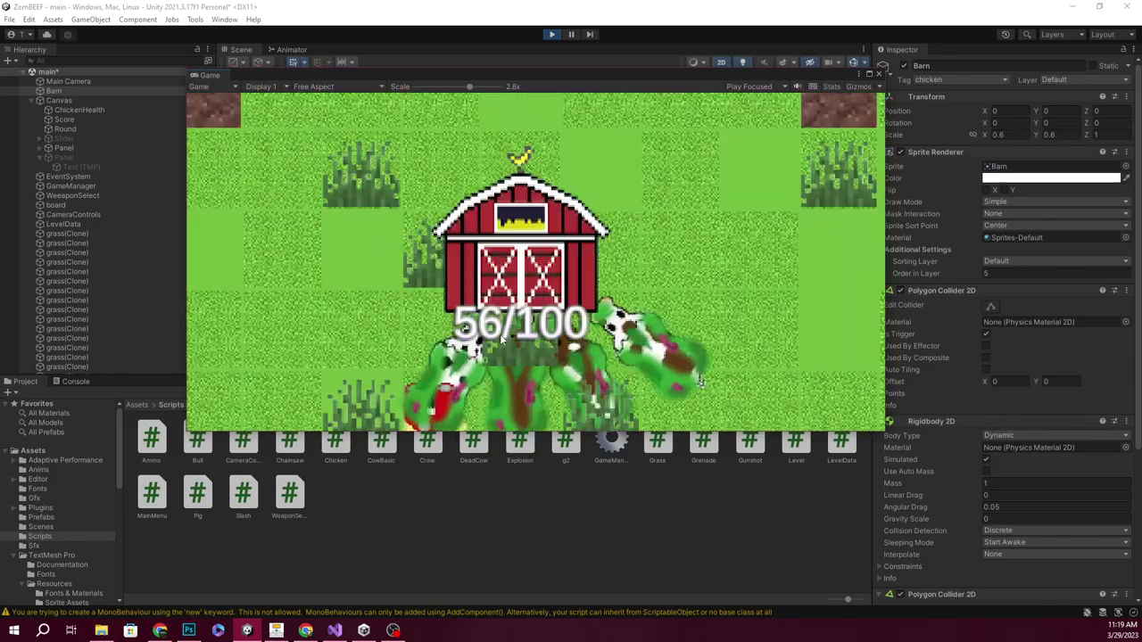
{"action": "scroll", "coordinate": [502, 339], "scroll_direction": "down", "scroll_amount": 3}
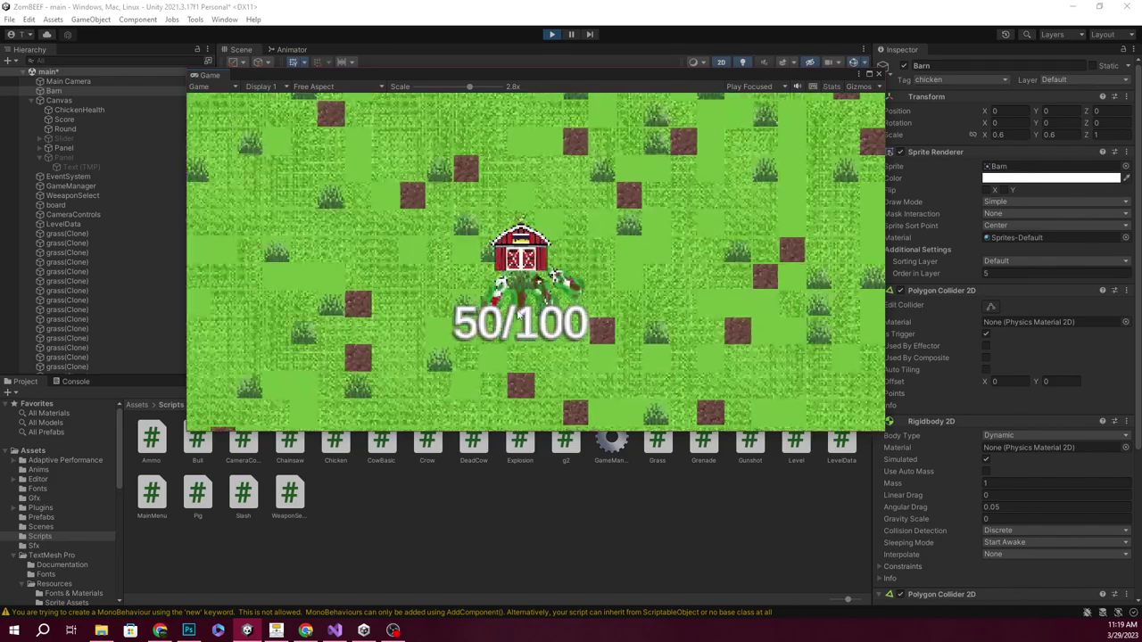
{"action": "scroll", "coordinate": [527, 321], "scroll_direction": "down", "scroll_amount": 2}
{"action": "scroll", "coordinate": [533, 321], "scroll_direction": "up", "scroll_amount": 2}
{"action": "scroll", "coordinate": [532, 322], "scroll_direction": "up", "scroll_amount": 3}
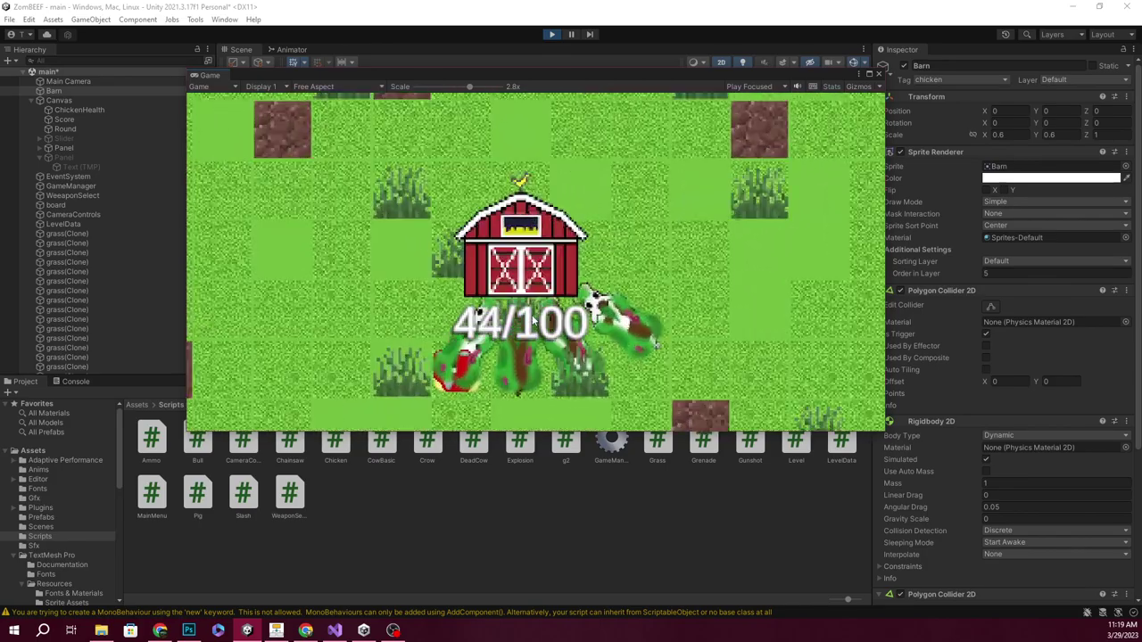
{"action": "scroll", "coordinate": [533, 321], "scroll_direction": "down", "scroll_amount": 3}
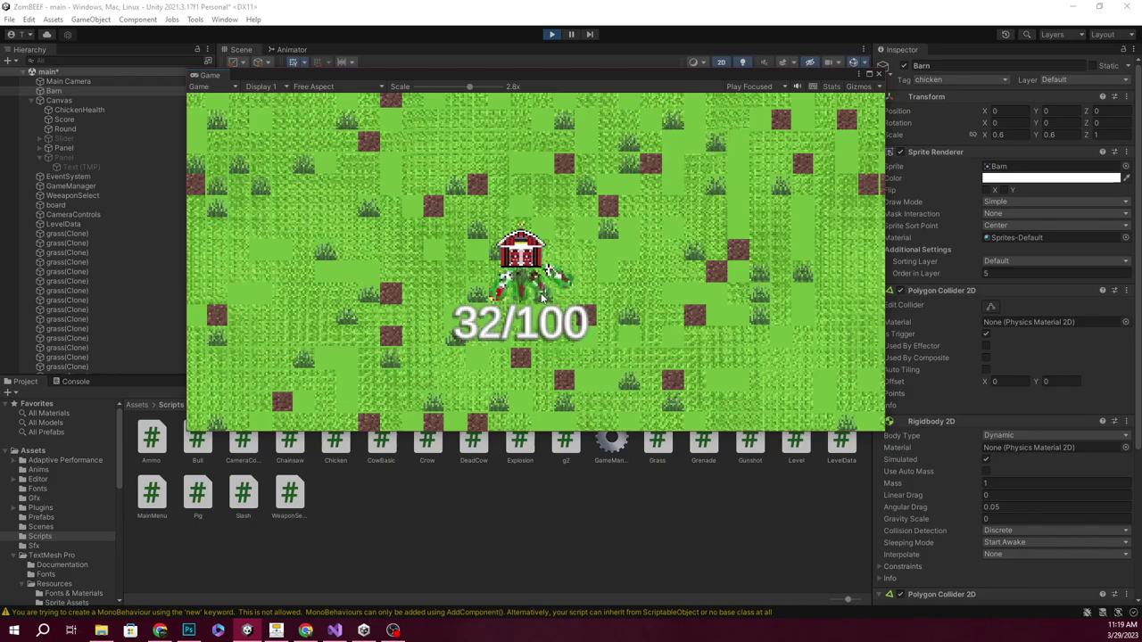
{"action": "scroll", "coordinate": [561, 262], "scroll_direction": "down", "scroll_amount": 1}
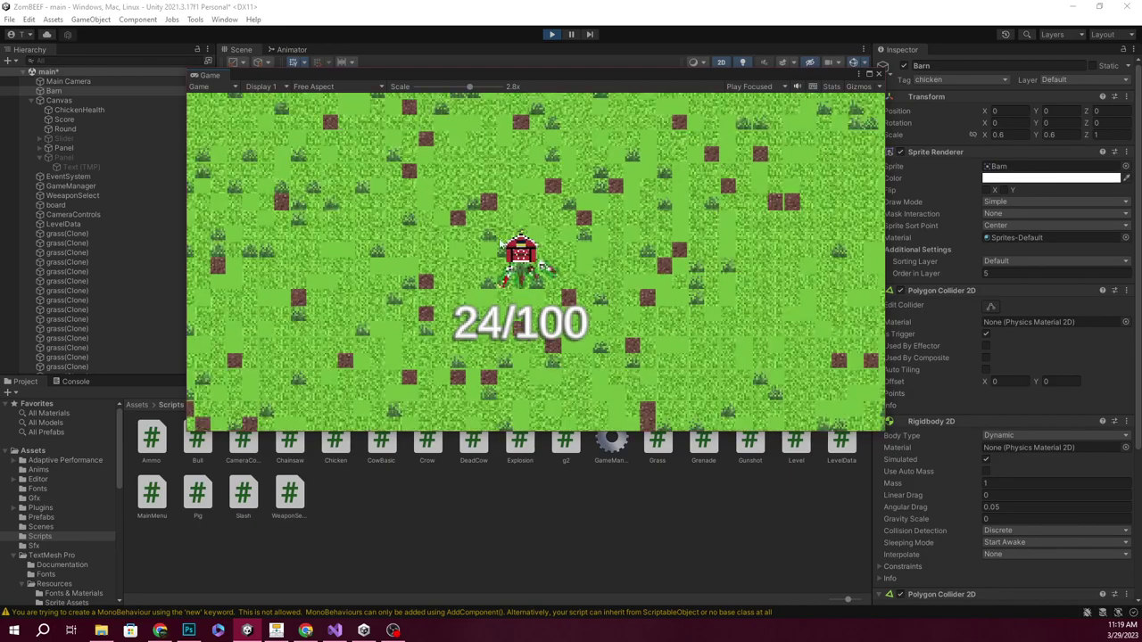
{"action": "scroll", "coordinate": [559, 255], "scroll_direction": "up", "scroll_amount": 2}
{"action": "scroll", "coordinate": [560, 255], "scroll_direction": "up", "scroll_amount": 1}
{"action": "scroll", "coordinate": [559, 256], "scroll_direction": "up", "scroll_amount": 1}
{"action": "scroll", "coordinate": [559, 255], "scroll_direction": "down", "scroll_amount": 2}
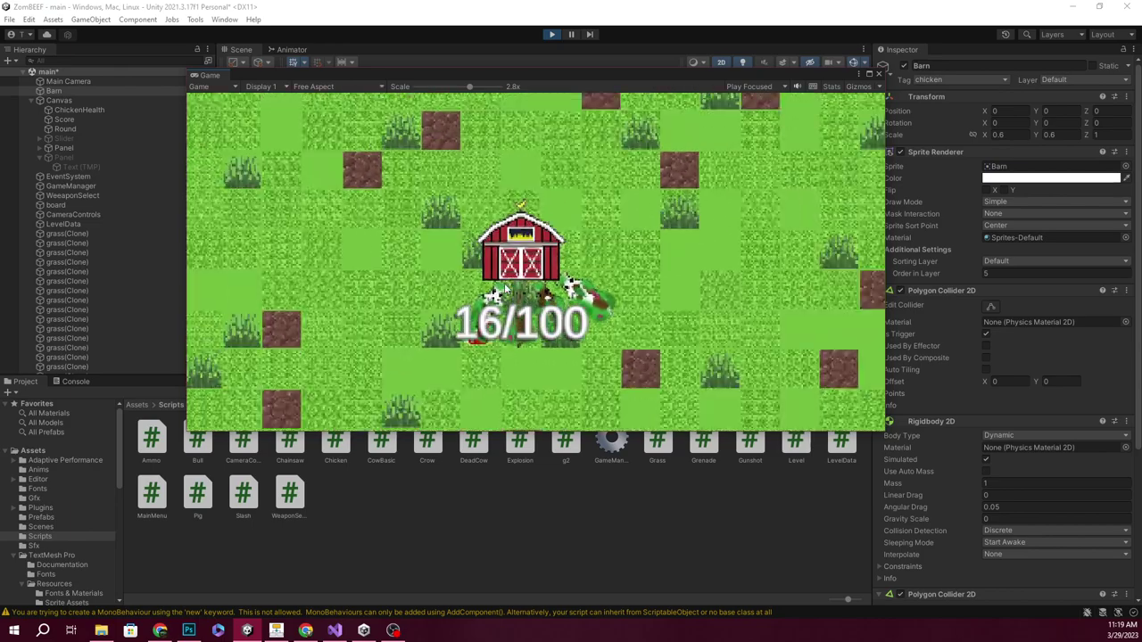
{"action": "scroll", "coordinate": [559, 255], "scroll_direction": "down", "scroll_amount": 1}
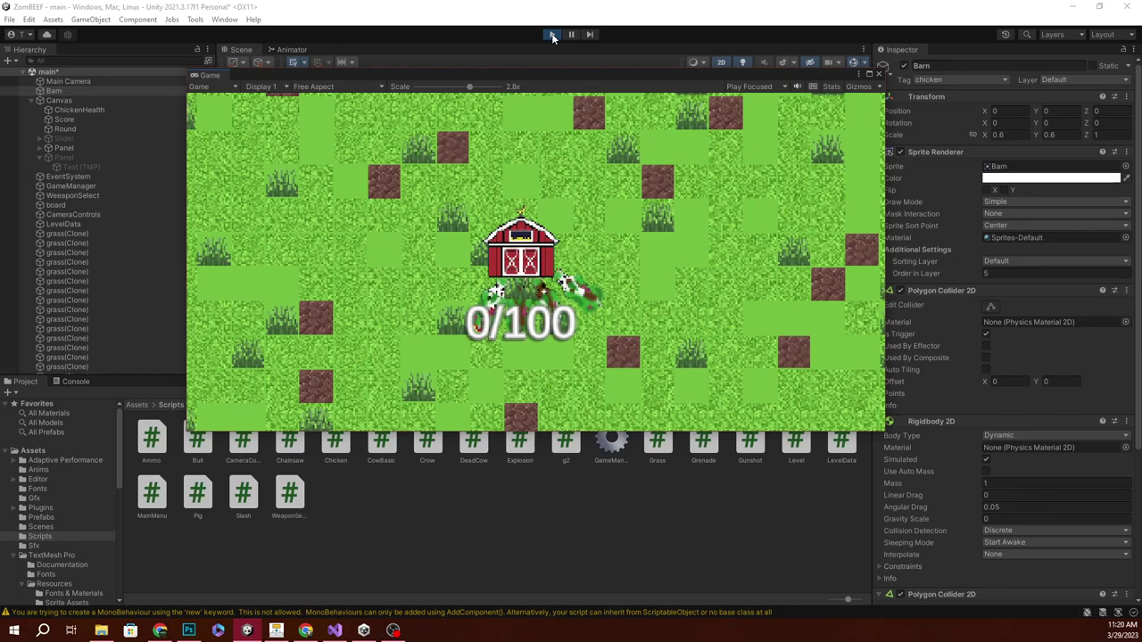
{"action": "scroll", "coordinate": [528, 295], "scroll_direction": "down", "scroll_amount": 2}
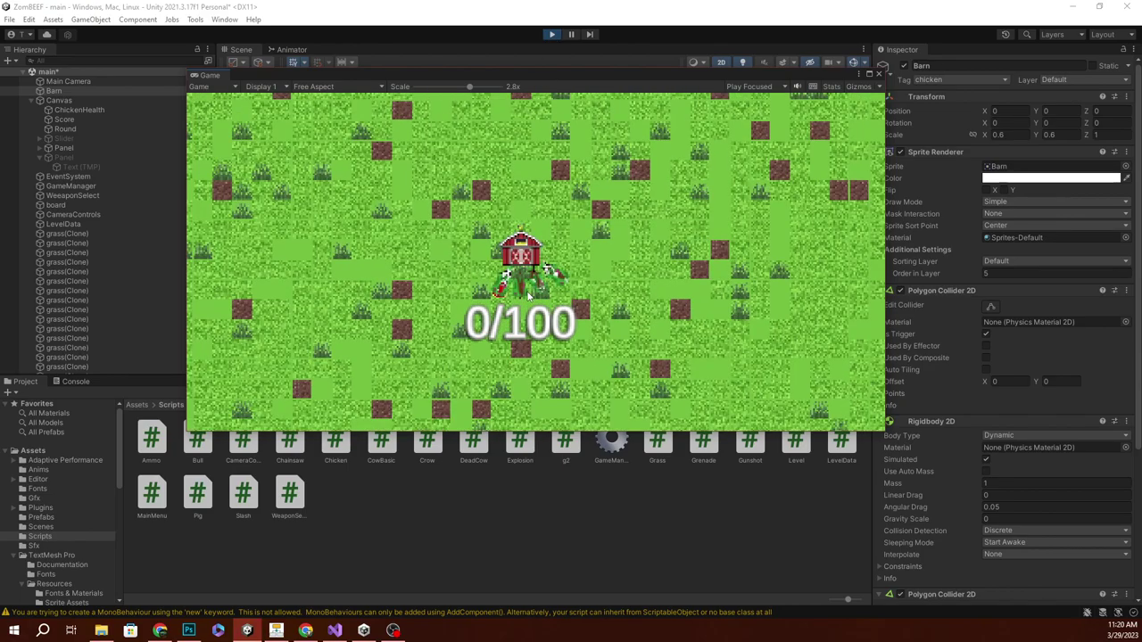